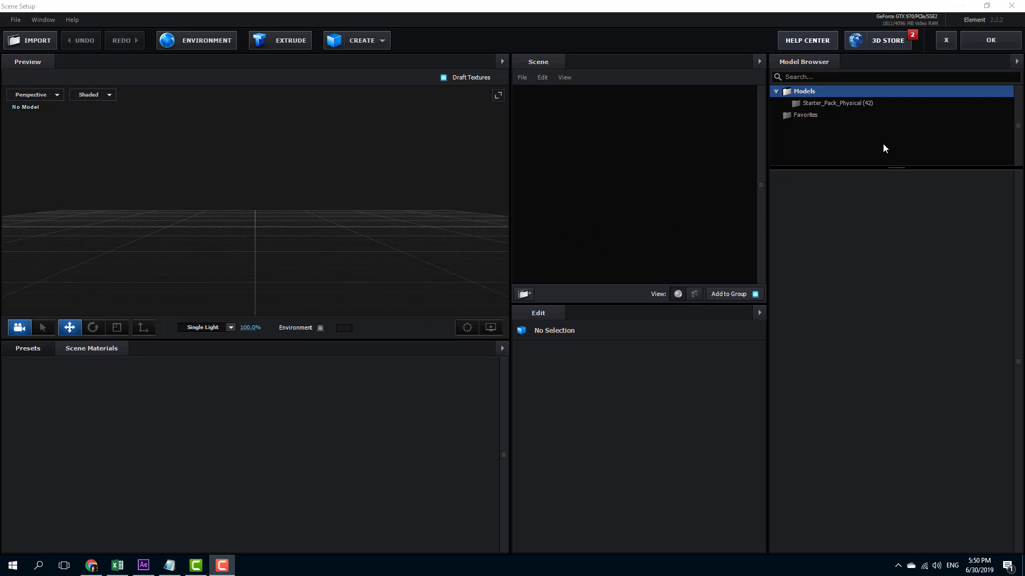
Add the chess_board model from Starter_Pack_Physical to the Element 3D scene and confirm.
left_click(824, 104)
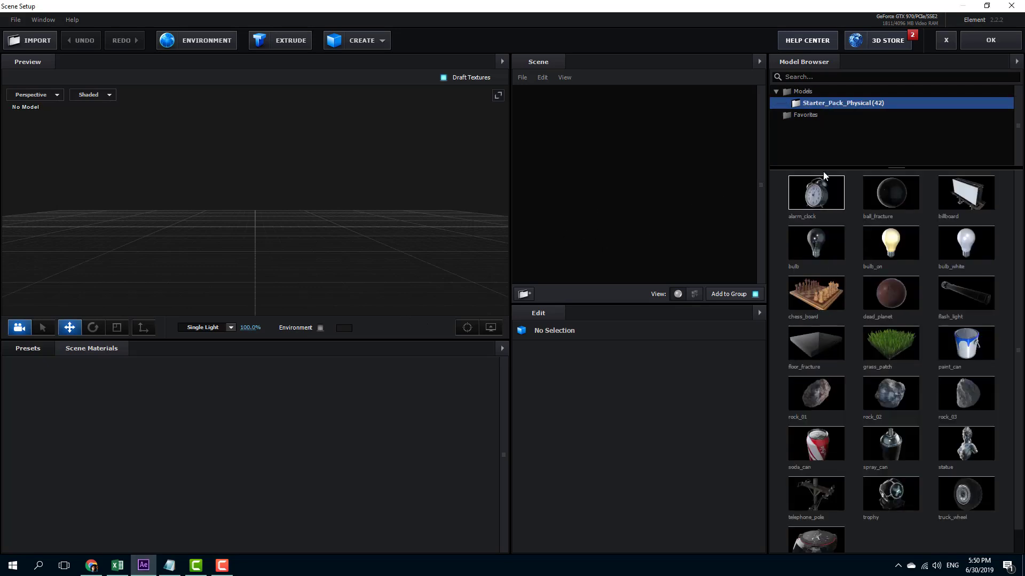
left_click_drag(822, 293, 277, 228)
scroll(299, 232, "up", 3)
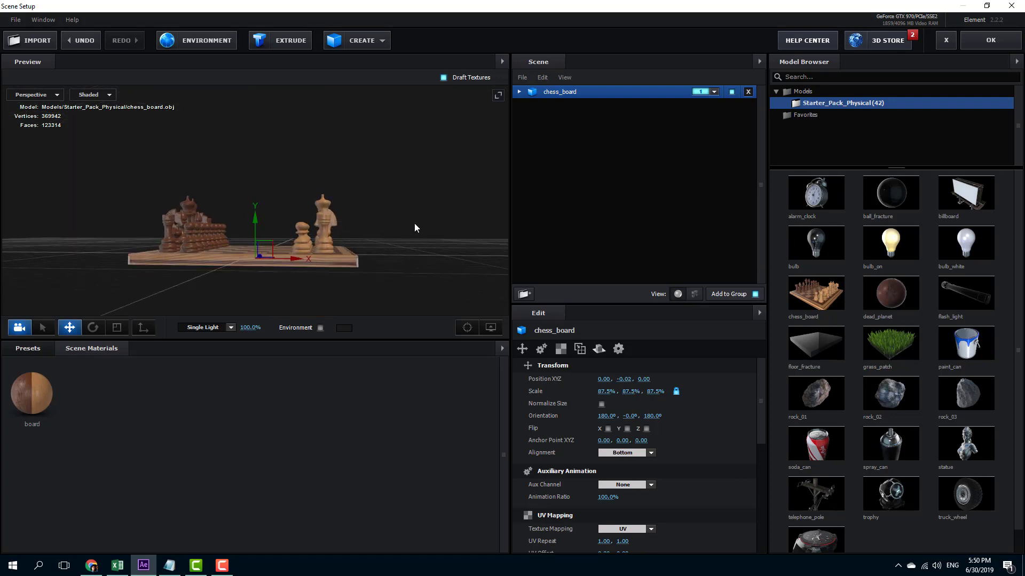
left_click_drag(415, 228, 398, 249)
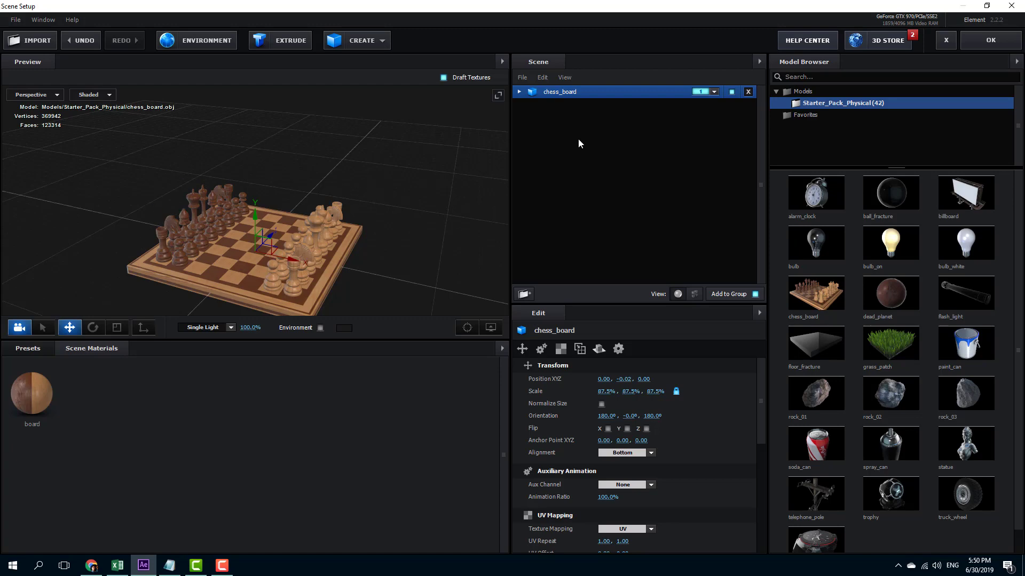
left_click(975, 41)
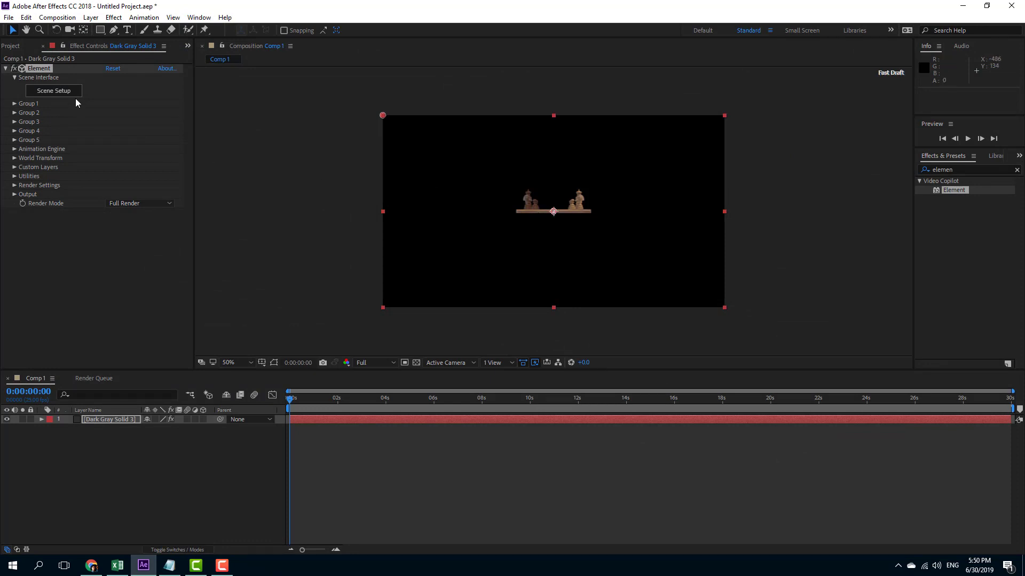
Assign the chess_board model to group 1 in Scene Setup and confirm.
left_click(53, 90)
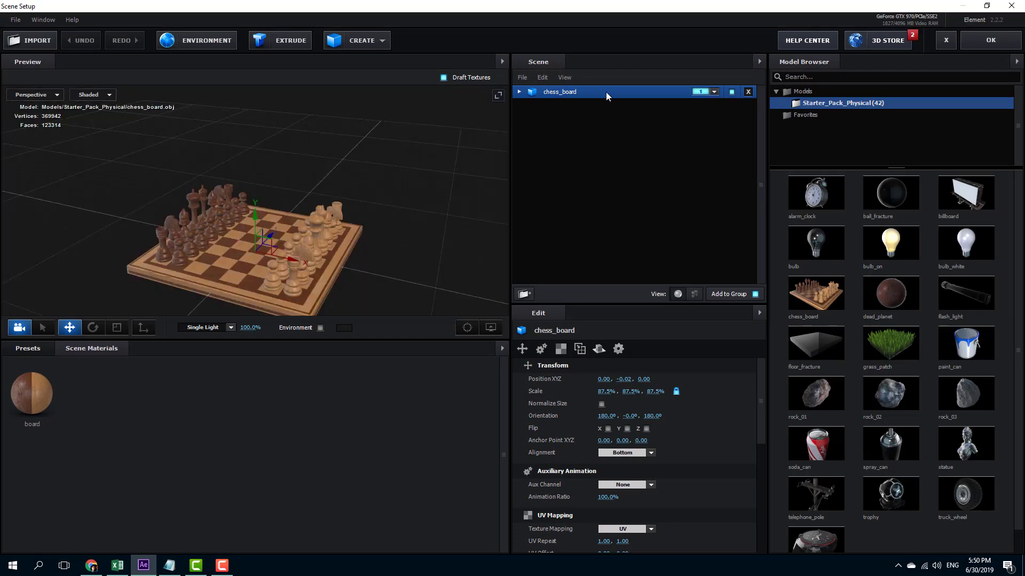
left_click(714, 92)
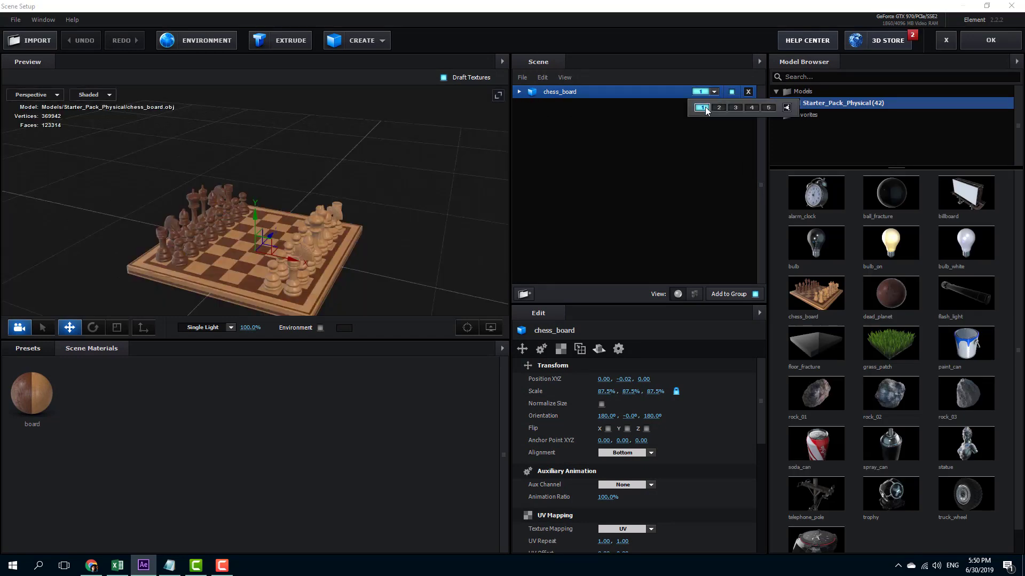
left_click(706, 107)
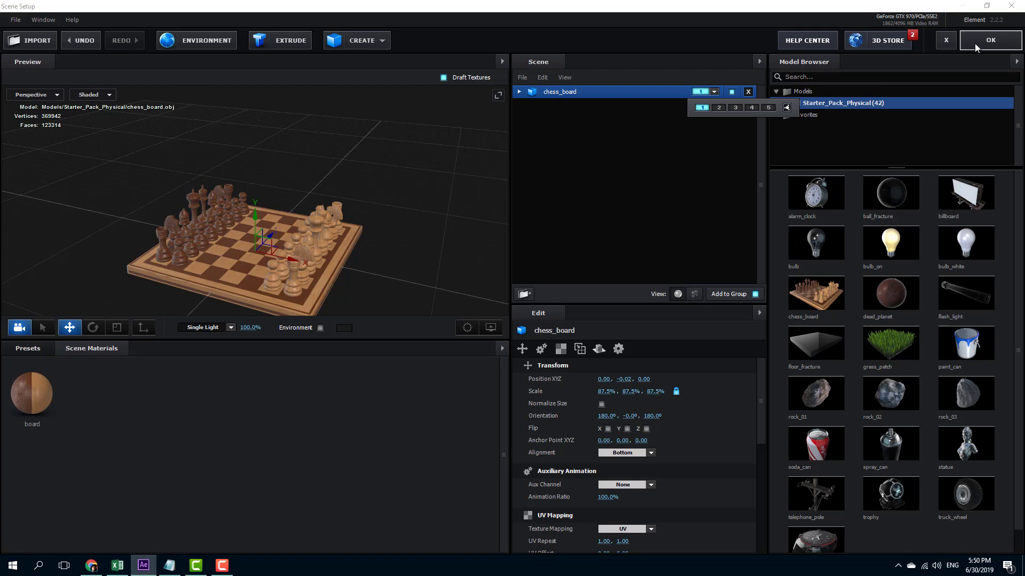
left_click(970, 46)
Move the board lower-left by setting Group 1 Particle Replicator Position XY to 402.0, 472.0.
left_click(15, 104)
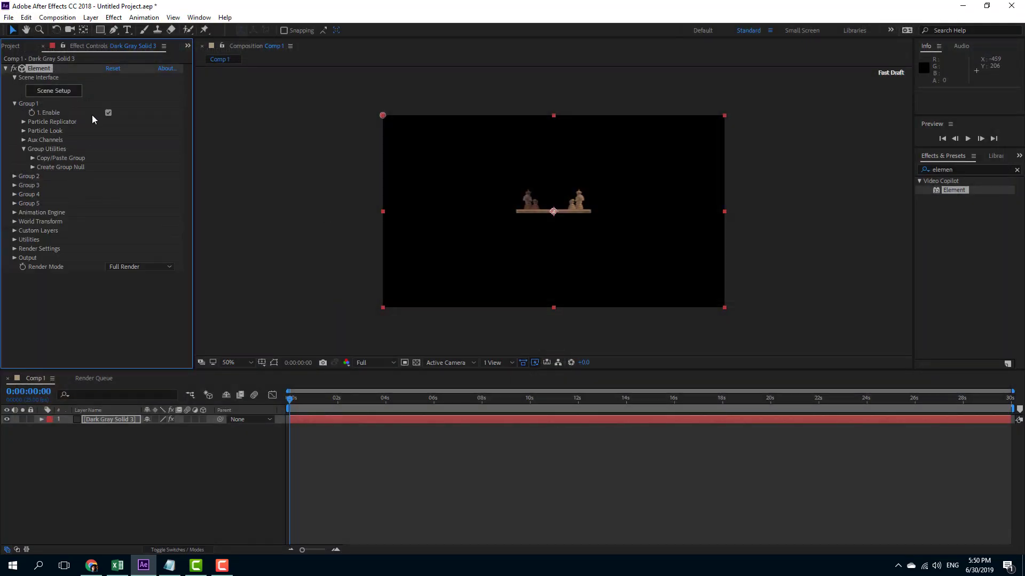
left_click(23, 131)
left_click(24, 121)
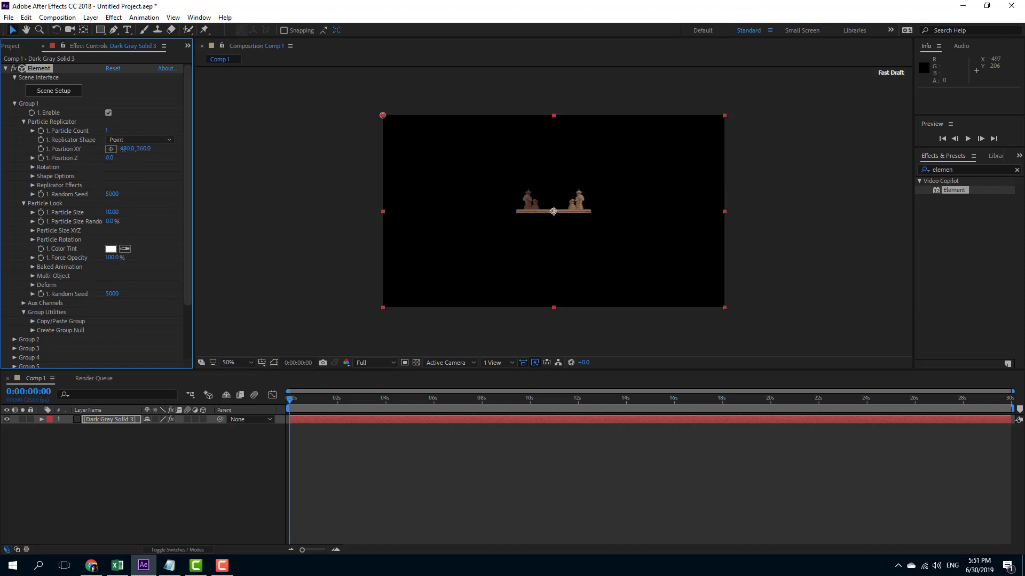
left_click_drag(63, 149, 205, 153)
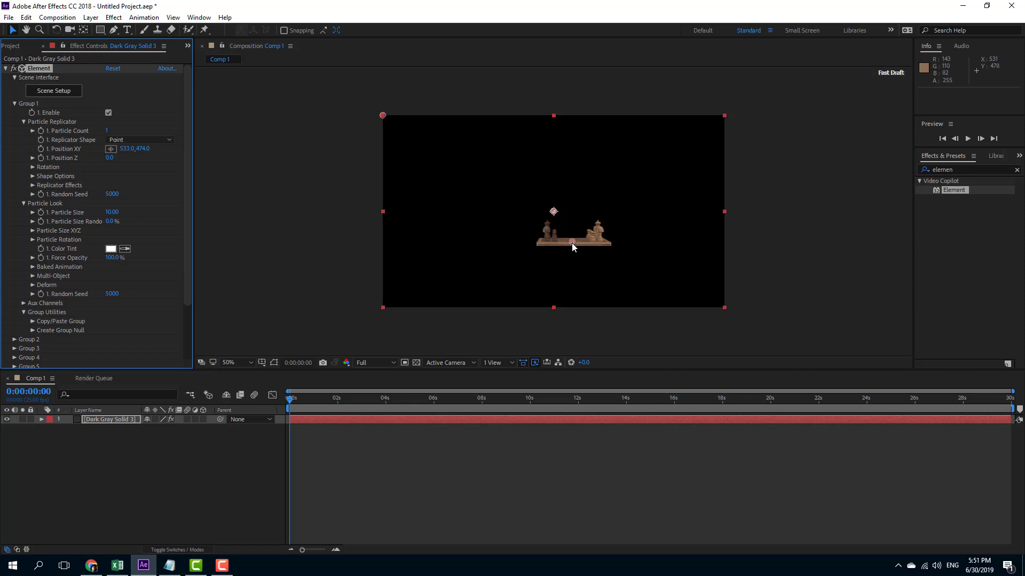
left_click_drag(573, 247, 556, 215)
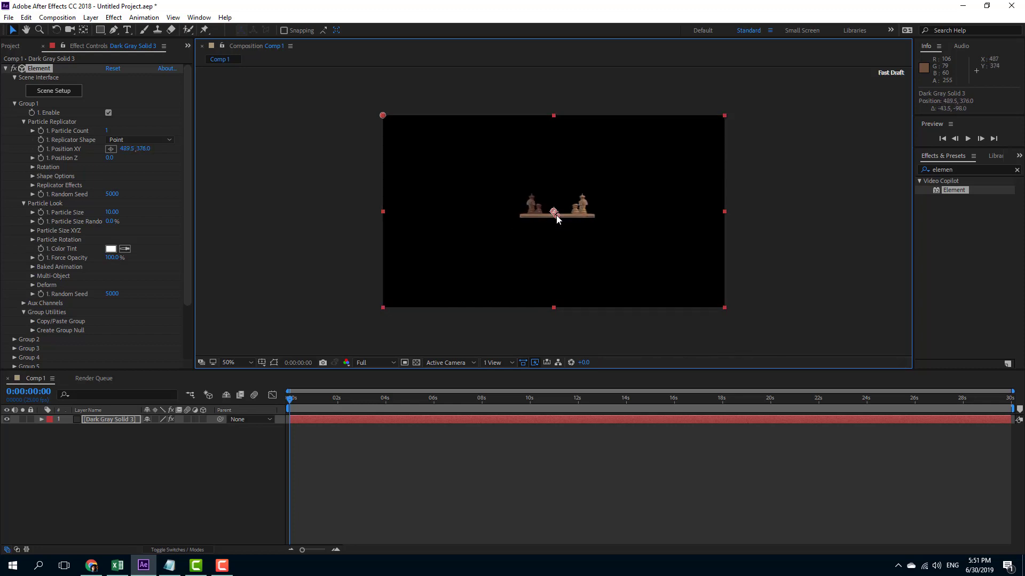
left_click(112, 150)
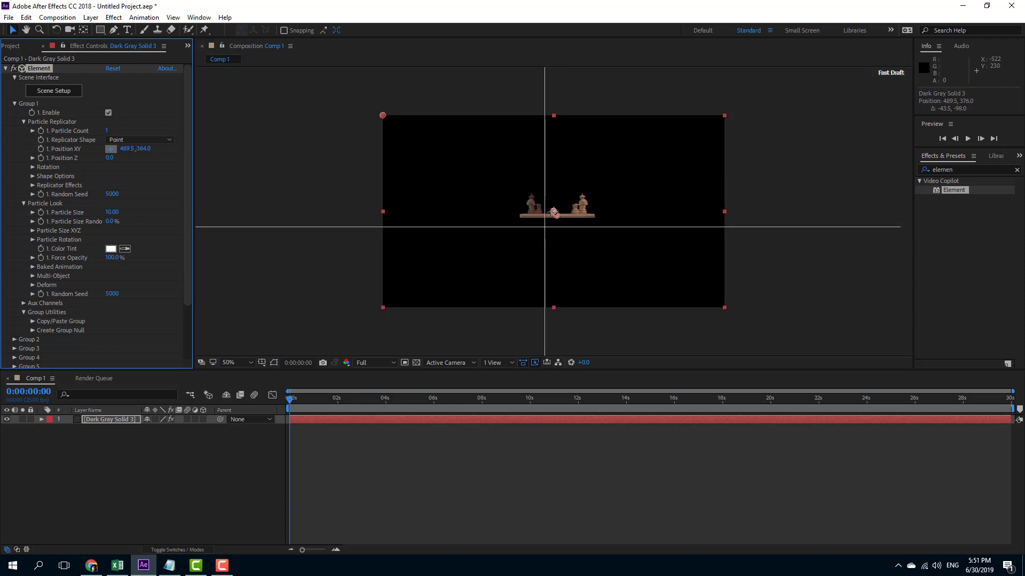
left_click(531, 228)
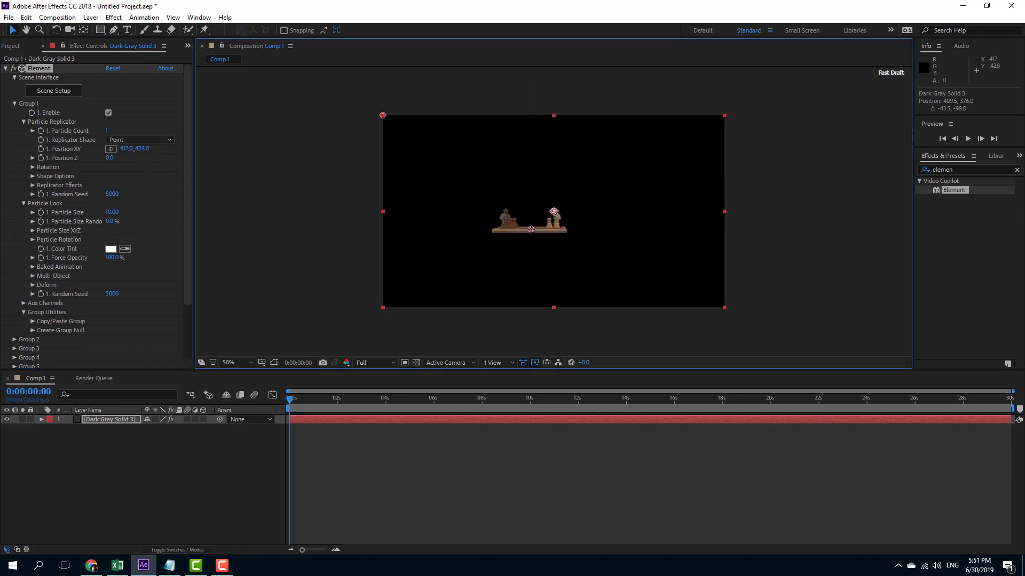
left_click_drag(531, 231, 525, 241)
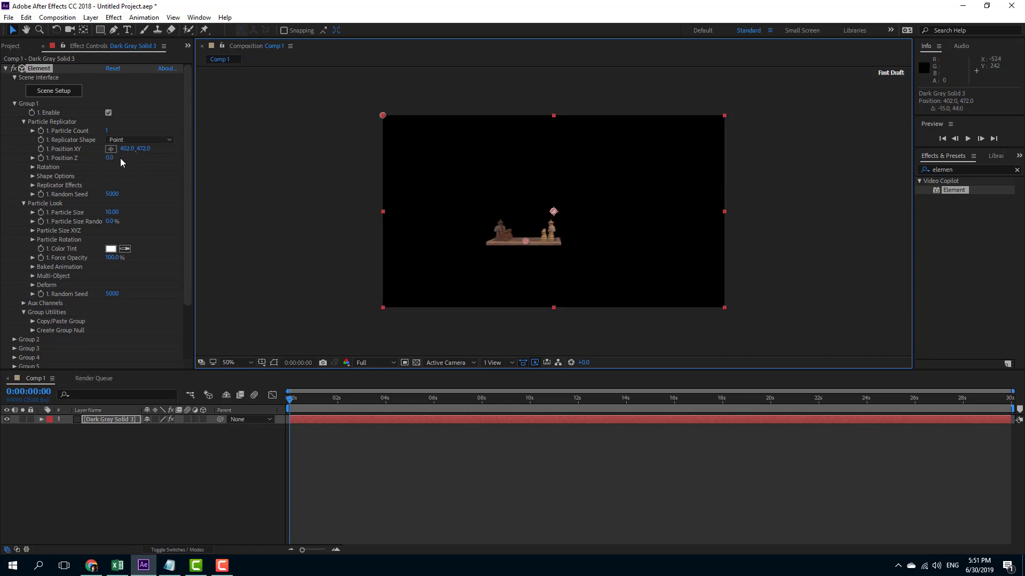
Bring the board closer with Position Z -970.0 and recentre Position XY at 474.0, 476.0.
left_click_drag(110, 161, 65, 163)
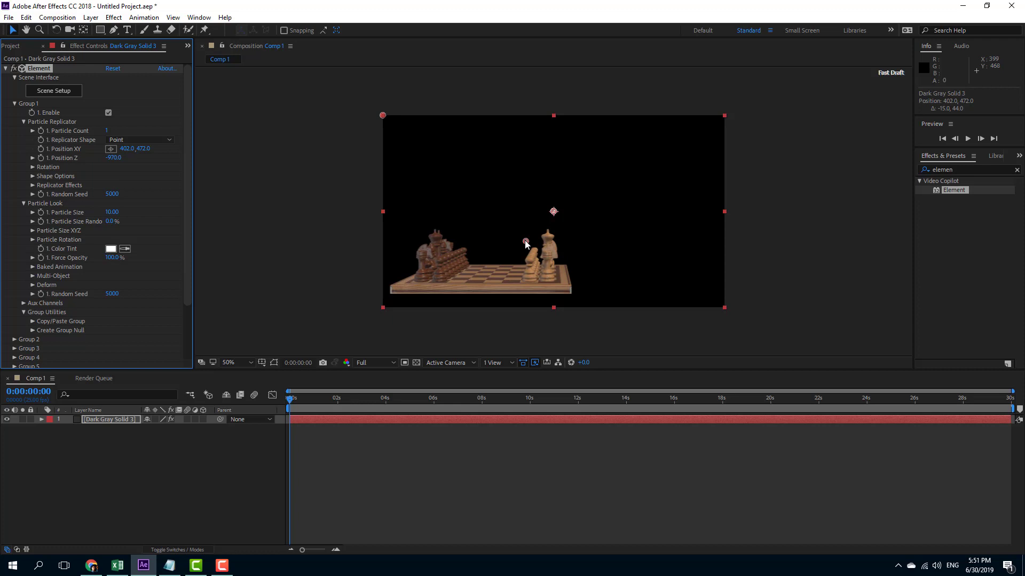
left_click_drag(525, 243, 553, 213)
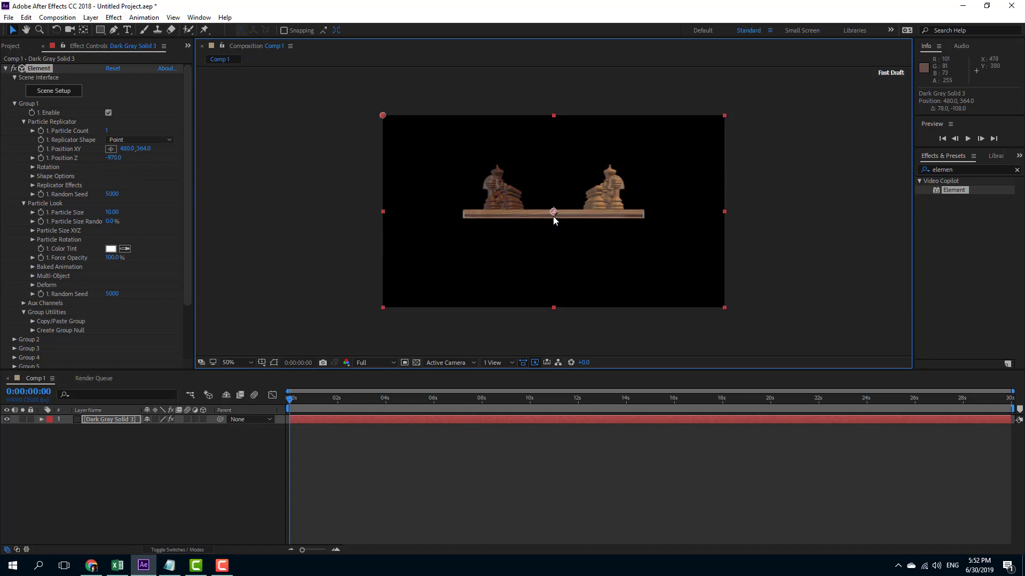
left_click_drag(554, 219, 554, 246)
Tilt the board to X Rotation +68° and raise it to Position XY 483.0, 354.0.
left_click(33, 168)
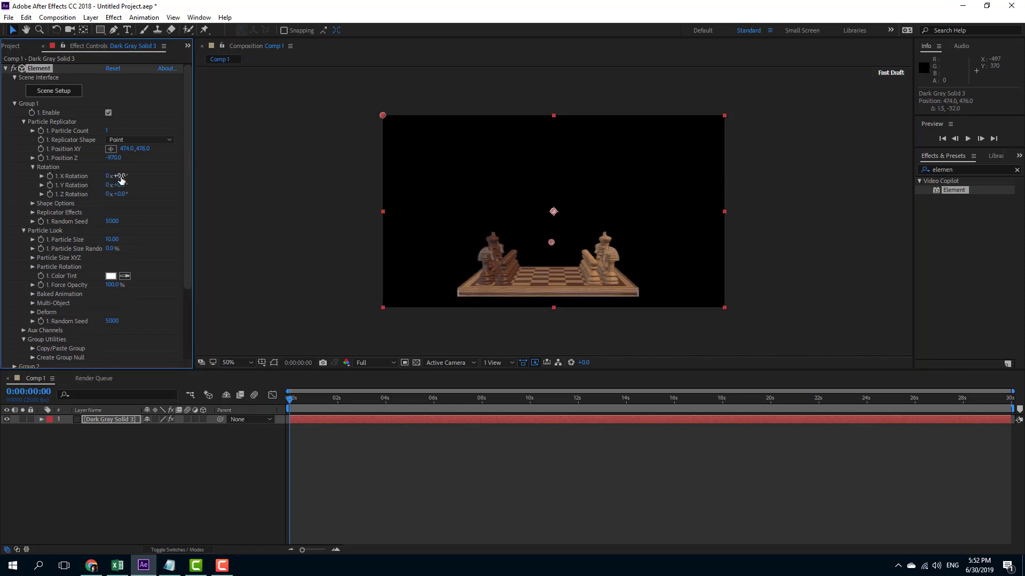
left_click_drag(141, 177, 325, 193)
left_click_drag(552, 242, 555, 207)
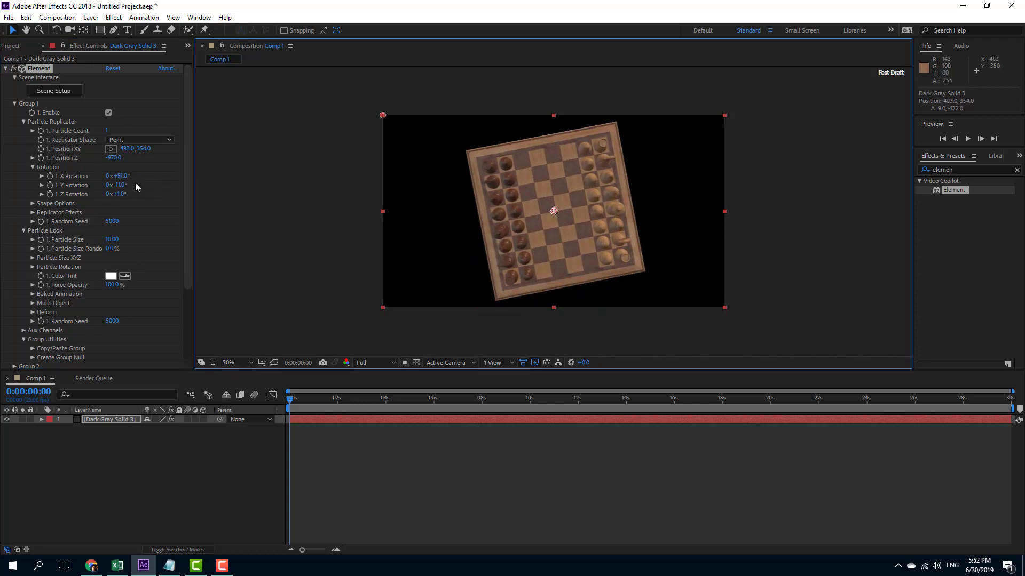
left_click_drag(125, 179, 112, 180)
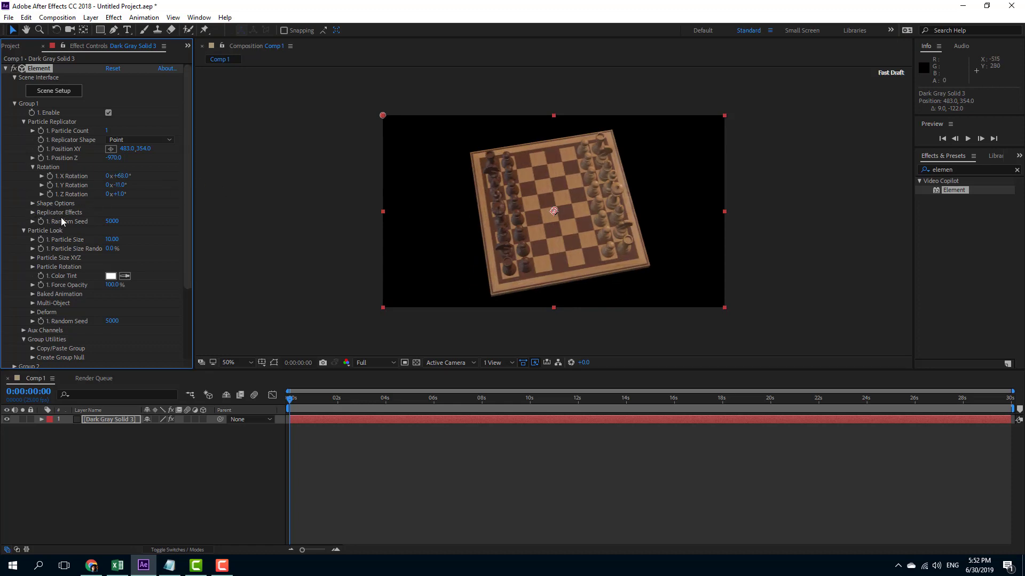
Turn on Enable Multi-Object under Group 1's Particle Look.
left_click(31, 204)
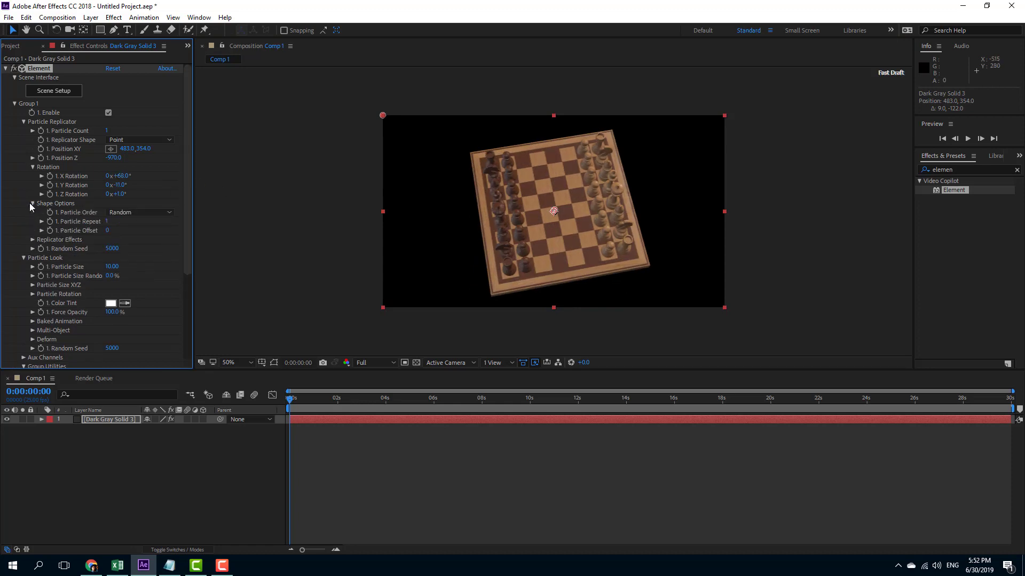
left_click(31, 203)
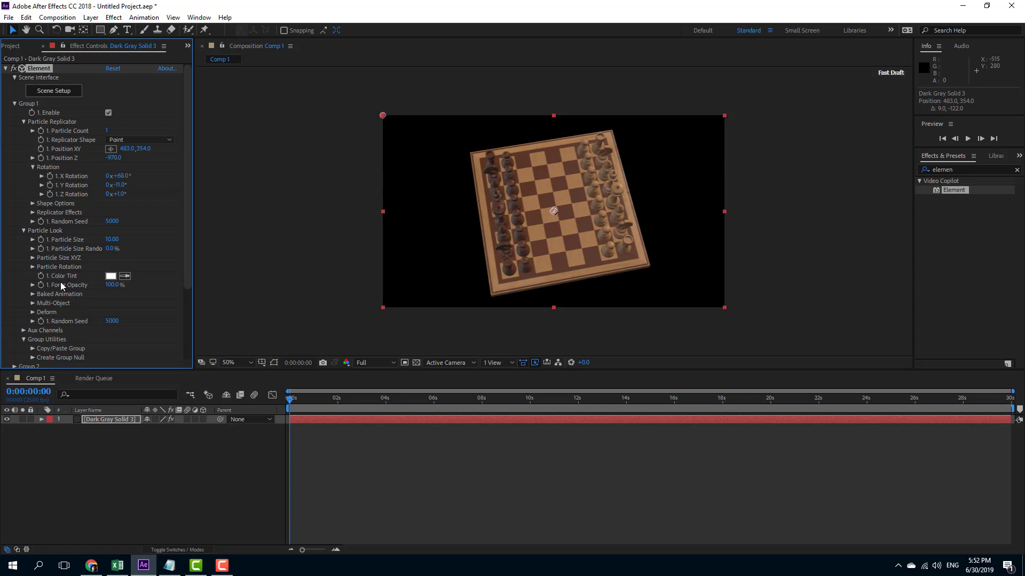
left_click(33, 303)
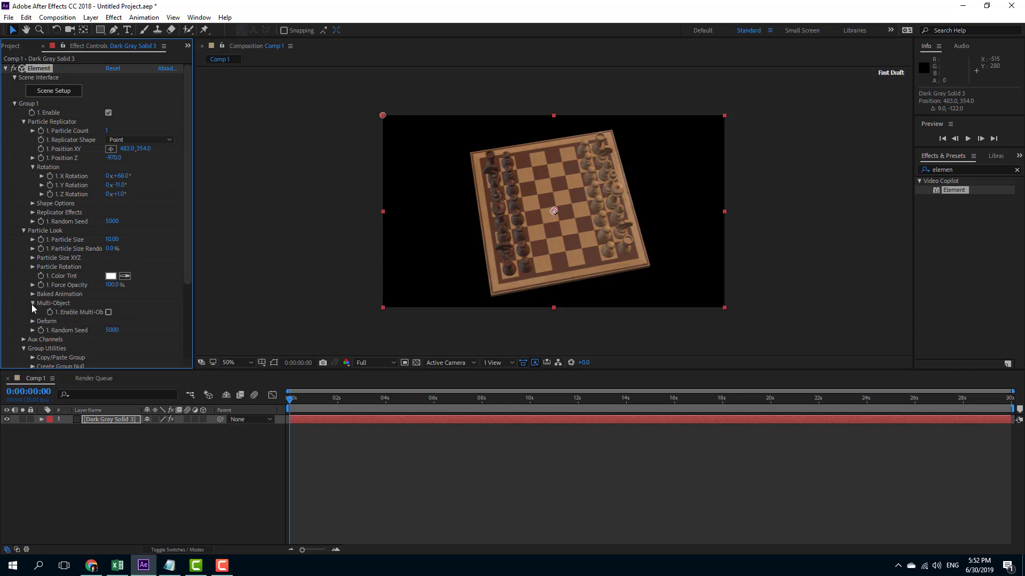
left_click(109, 313)
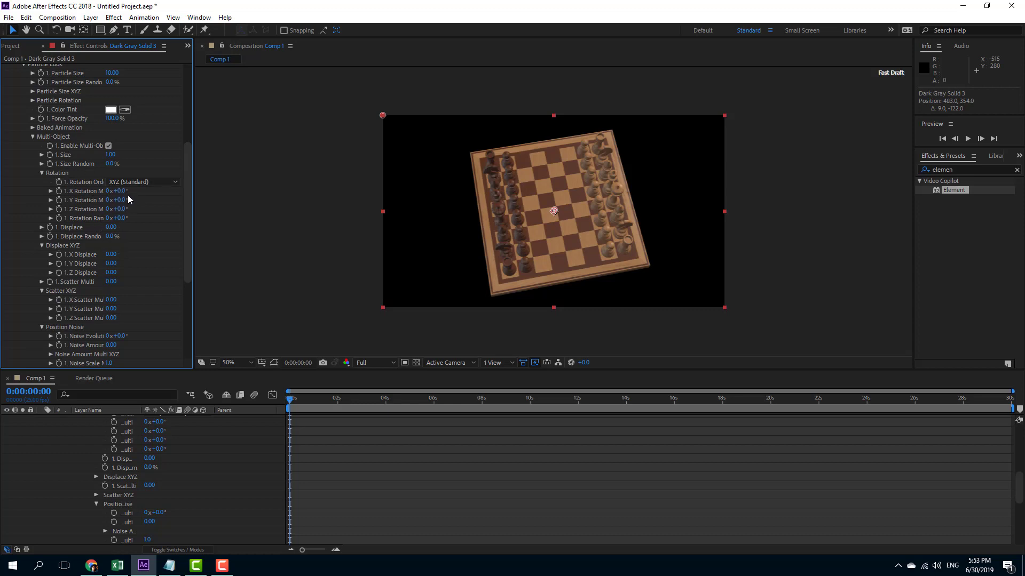
Scrub Multi-Object rotations to X +7°, Y +79°, Z +341° and random 2x+353°.
left_click_drag(119, 191, 670, 195)
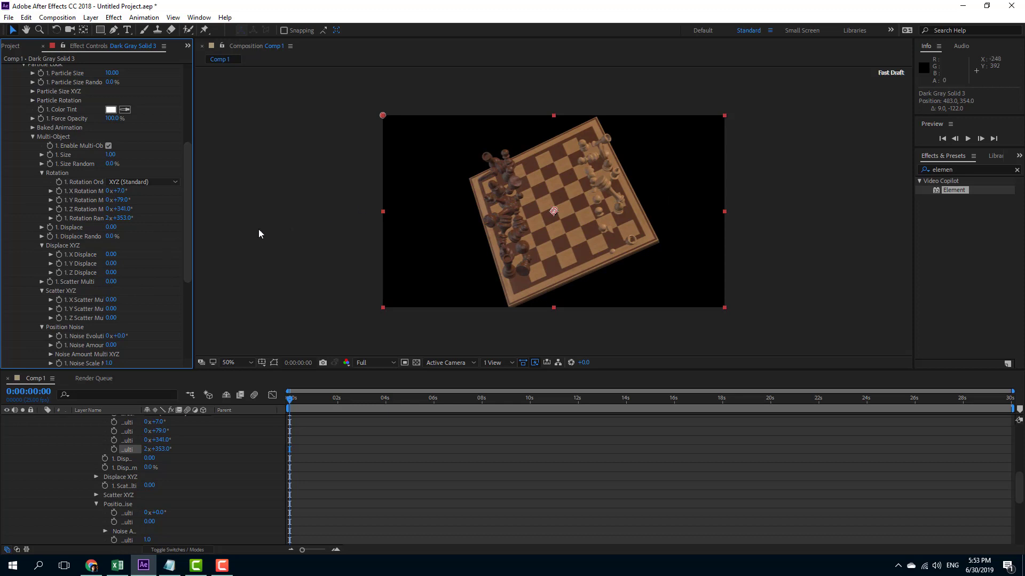
Scatter the pieces with Displace X 1.78, Y 0.52, Scatter Multiplier 0.81 and X Scatter 0.53.
left_click_drag(165, 255, 137, 300)
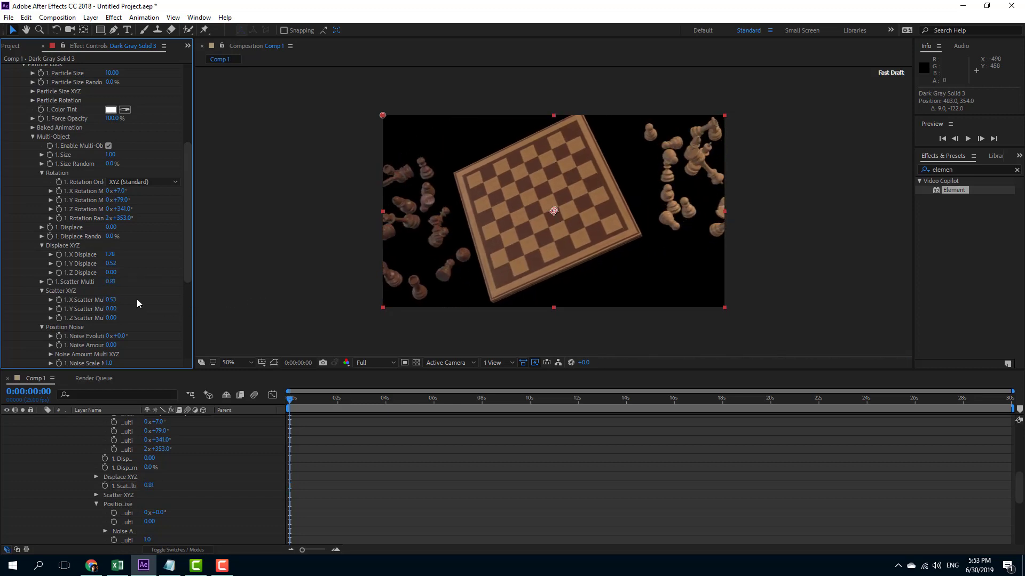